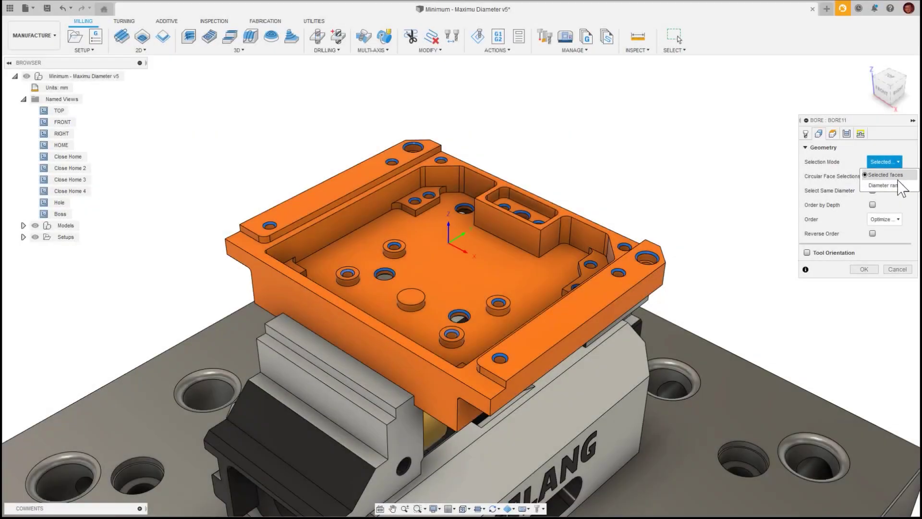
# Switch the bore's Selection Mode to Diameter range so holes are picked by size.
pyautogui.click(886, 185)
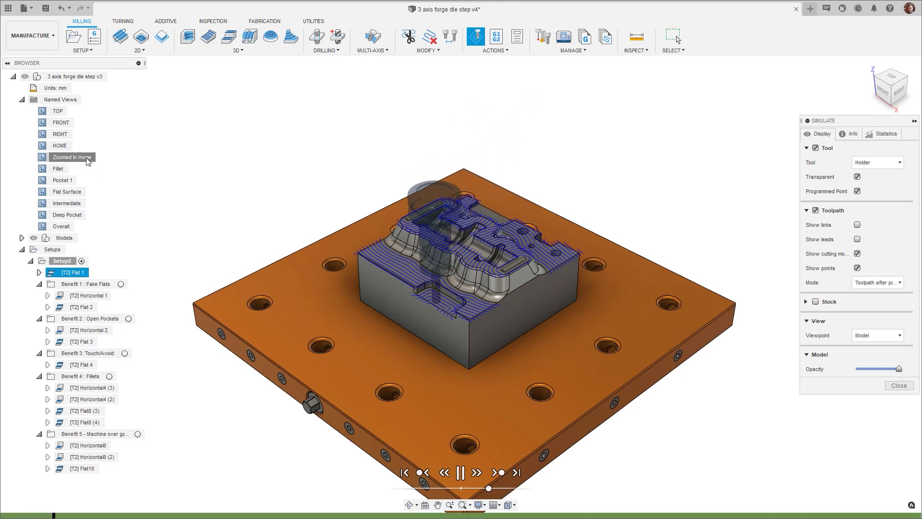
# Restore the Zoomed In Home view and display the Flat10 toolpath on the forge die.
pyautogui.click(72, 157)
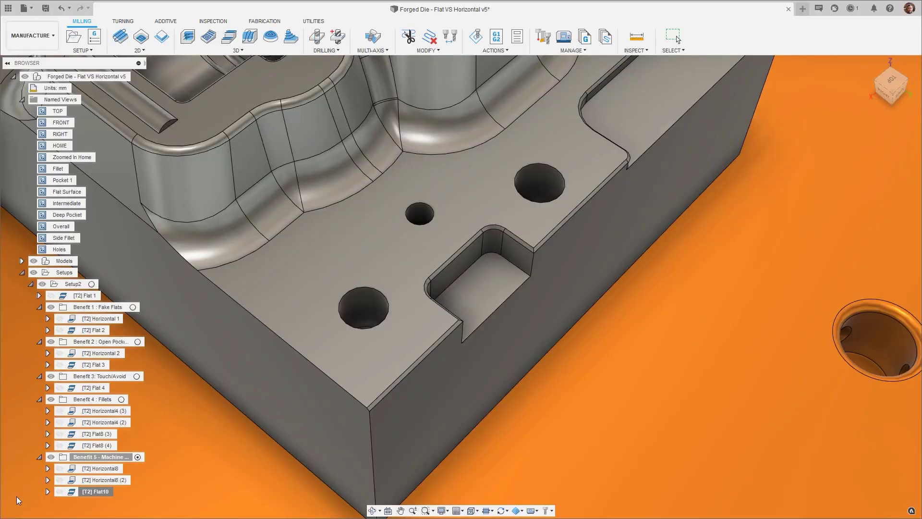
pyautogui.click(73, 492)
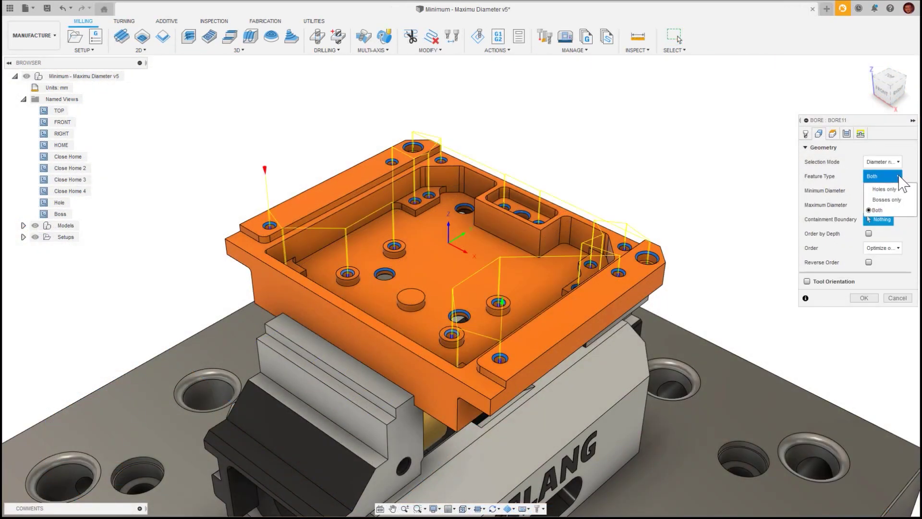
# Keep Feature Type Both, contain the bore to both flange top faces, and set maximum diameter to tool_di.
pyautogui.click(898, 176)
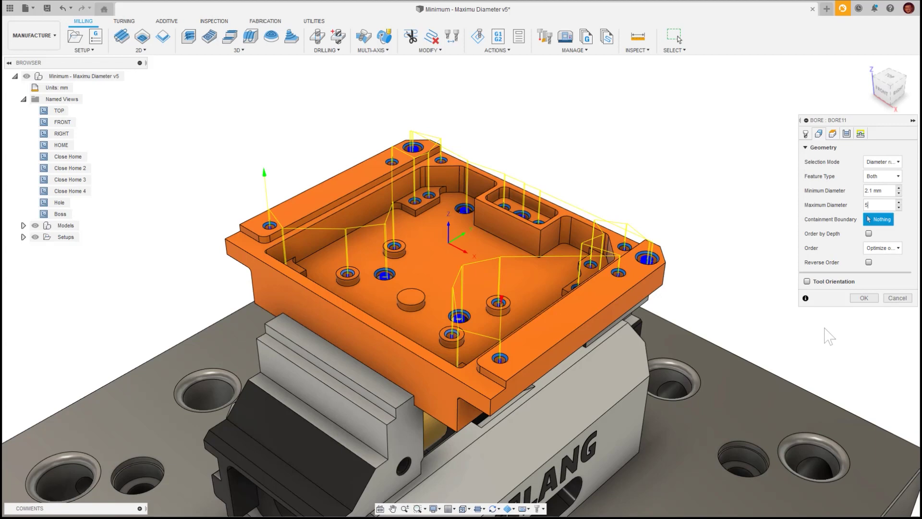
pyautogui.click(665, 256)
pyautogui.click(444, 151)
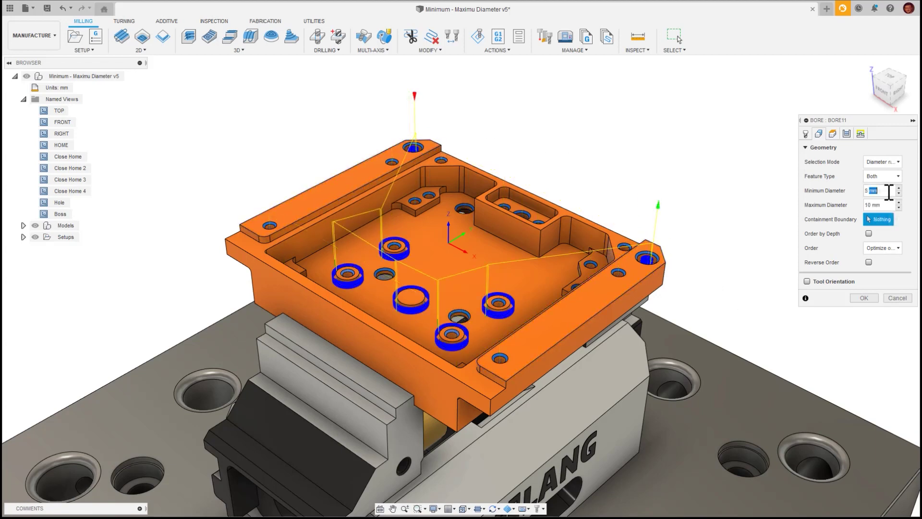
pyautogui.click(860, 201)
pyautogui.write('tool_di')
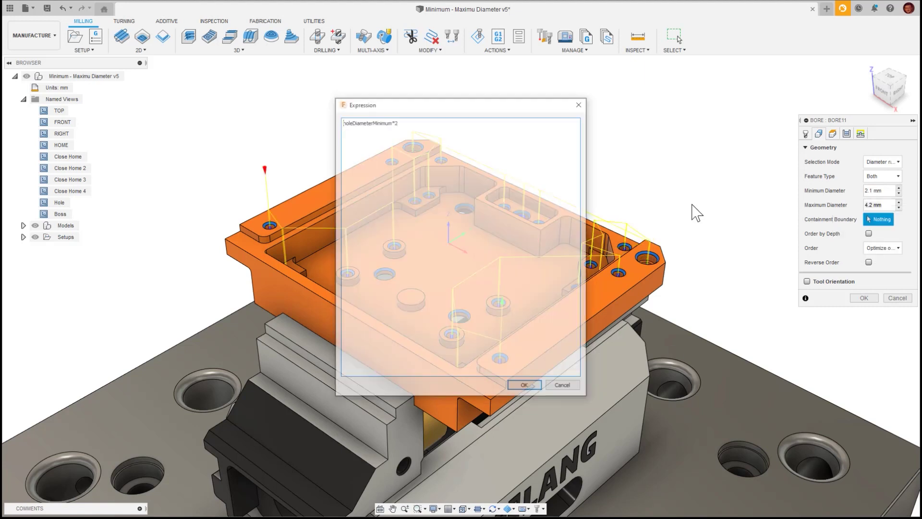
pyautogui.write('tool_diameter*')
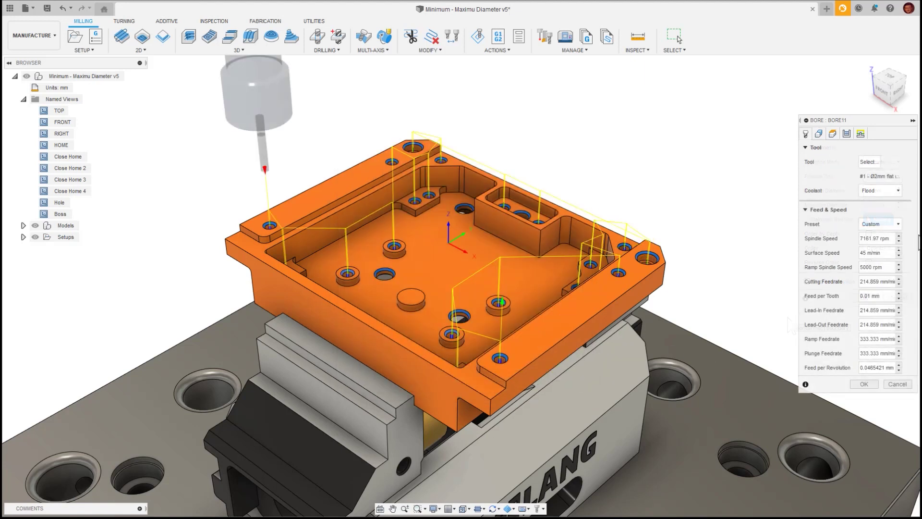
# Apply the Aluminium feed and speed preset and confirm the BORE11 operation.
pyautogui.click(896, 224)
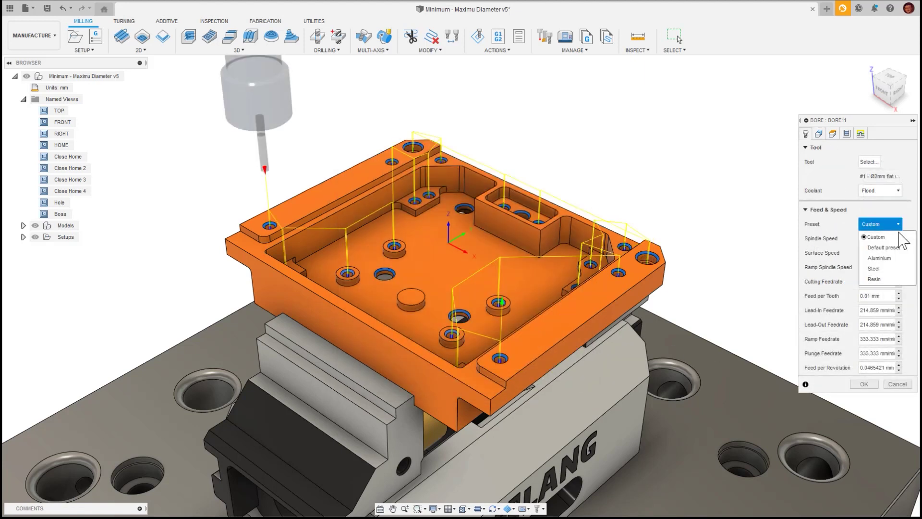
pyautogui.click(907, 258)
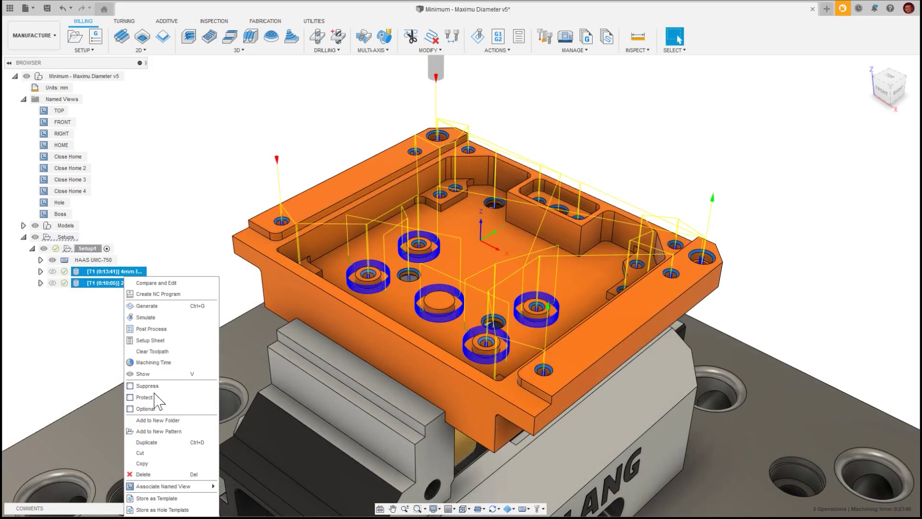
pyautogui.click(124, 375)
pyautogui.press('Escape')
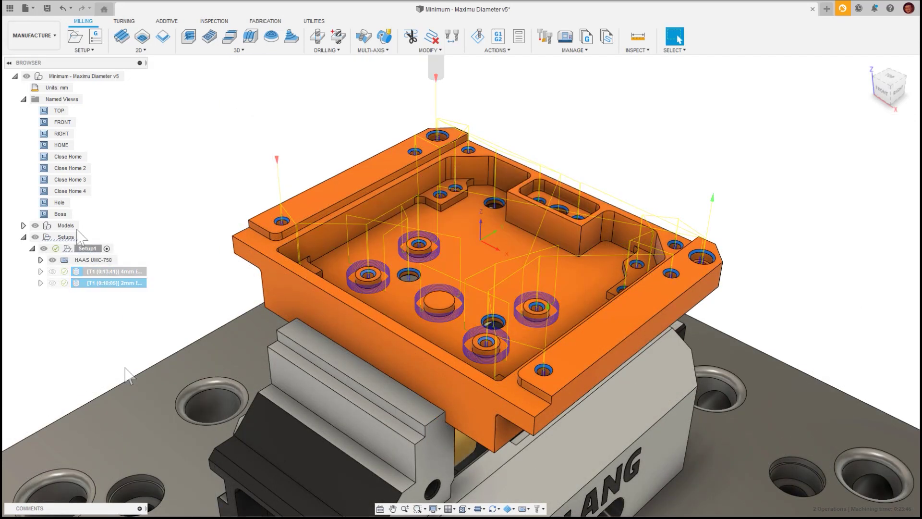
# Clear, regenerate and simulate the toolpaths of both selected operations.
pyautogui.rightClick(93, 283)
pyautogui.click(209, 46)
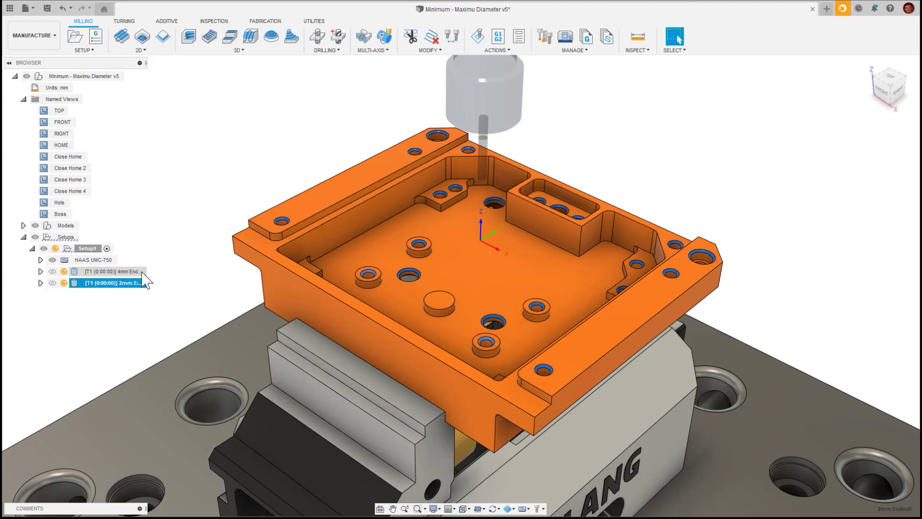
pyautogui.rightClick(144, 278)
pyautogui.click(164, 309)
pyautogui.rightClick(140, 283)
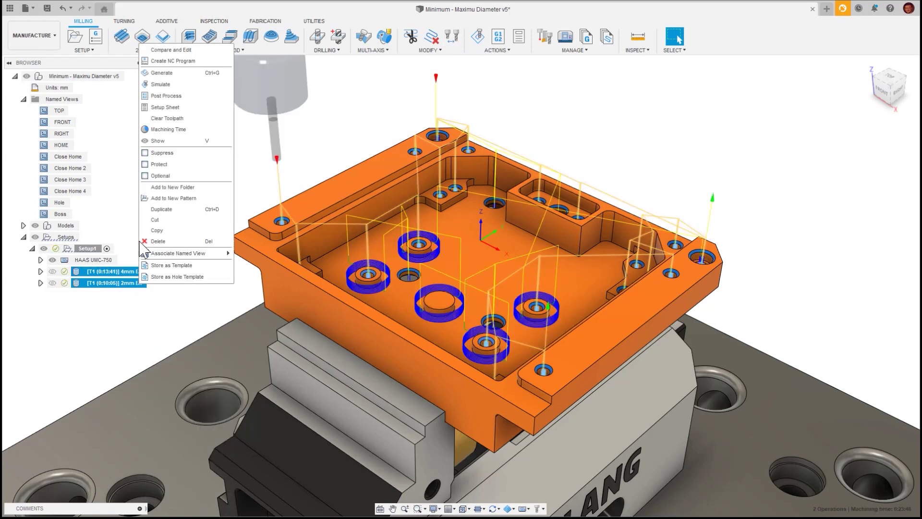
pyautogui.click(163, 91)
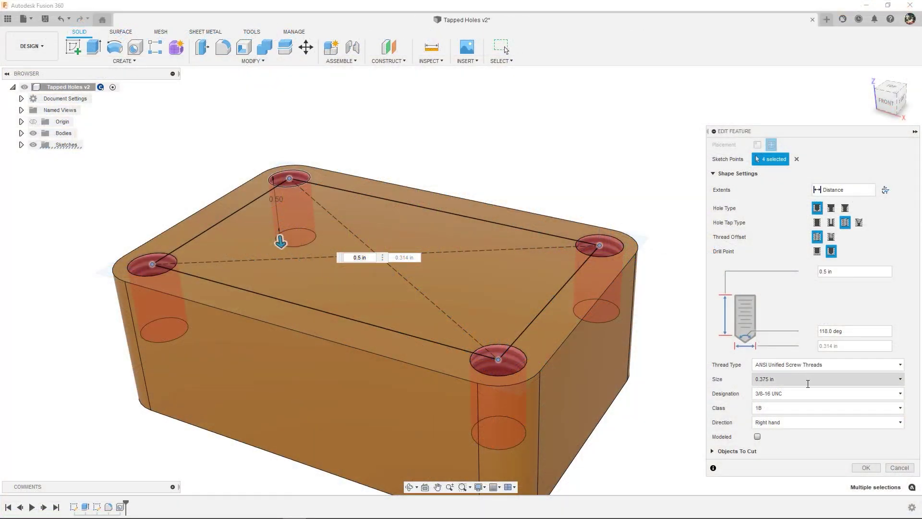
# Set the tapped holes' thread size to 0.25 in.
pyautogui.click(808, 383)
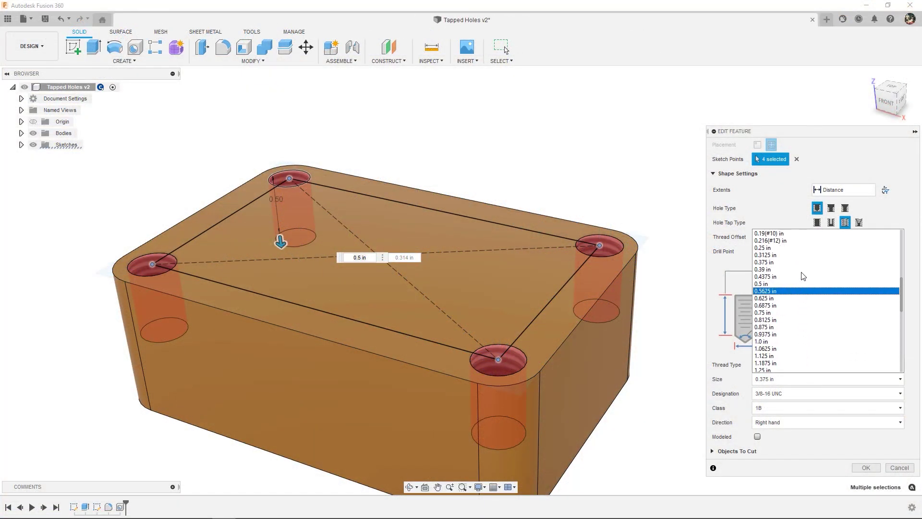
pyautogui.click(795, 269)
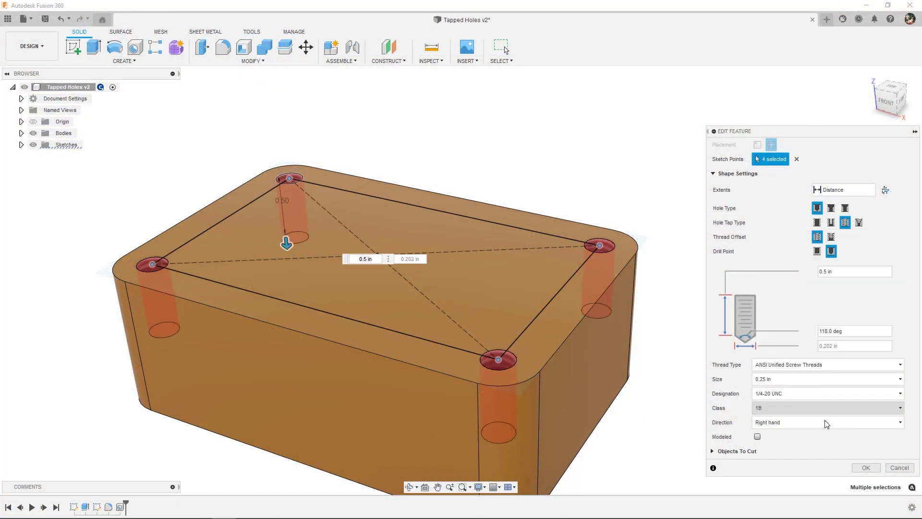
pyautogui.click(866, 467)
# In Manufacturing, make Hole Recognition2 spot drill, drill and tap the blind holes, then inspect the tap toolpath.
pyautogui.click(32, 45)
pyautogui.click(29, 137)
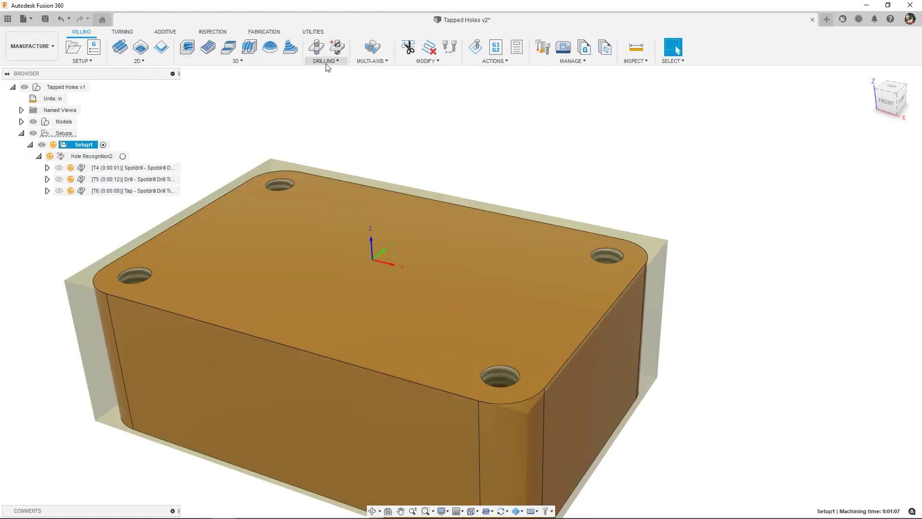
pyautogui.doubleClick(107, 156)
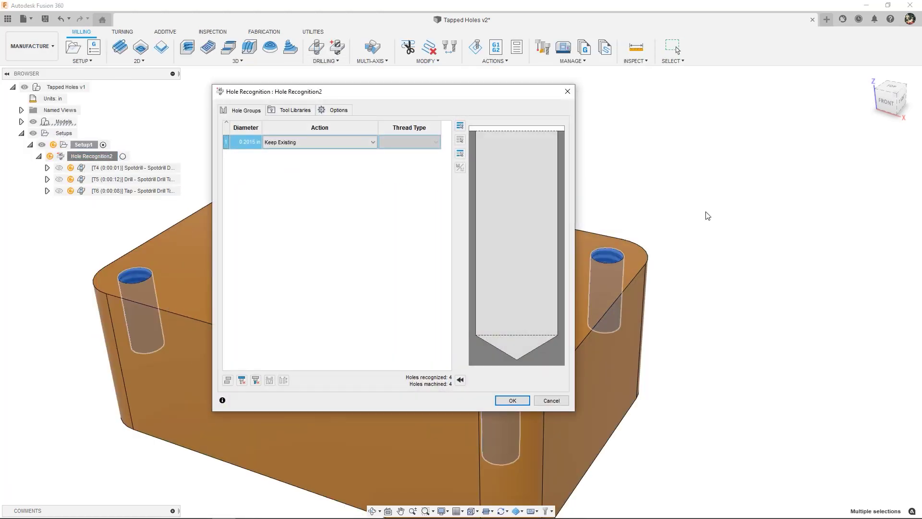
pyautogui.click(363, 141)
pyautogui.click(329, 180)
pyautogui.click(431, 144)
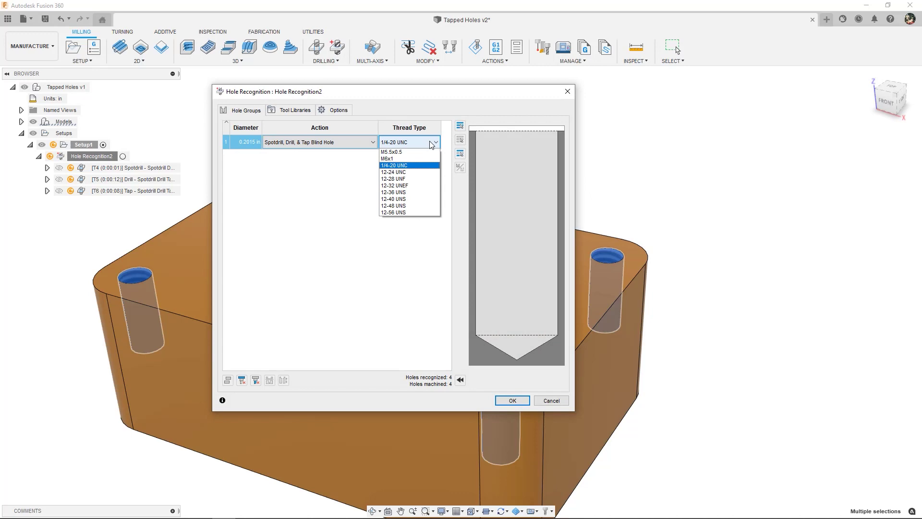
pyautogui.click(510, 400)
pyautogui.click(113, 179)
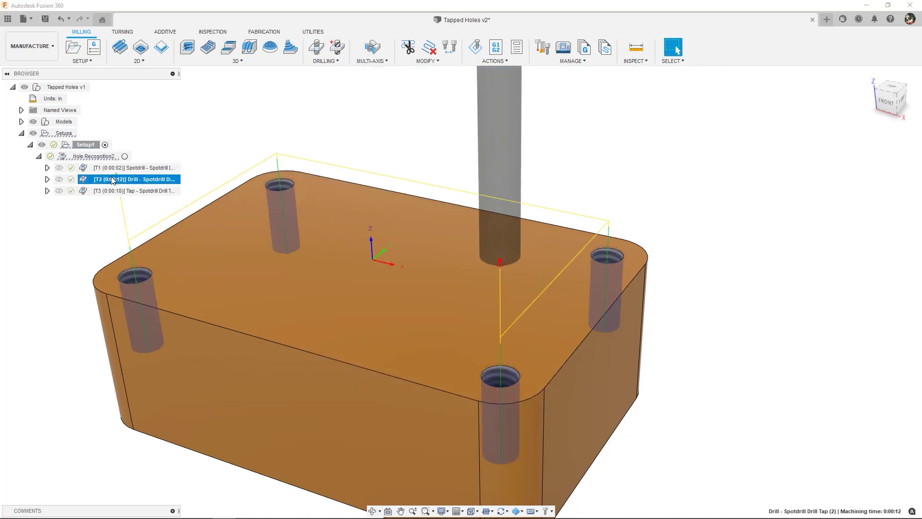
pyautogui.click(113, 191)
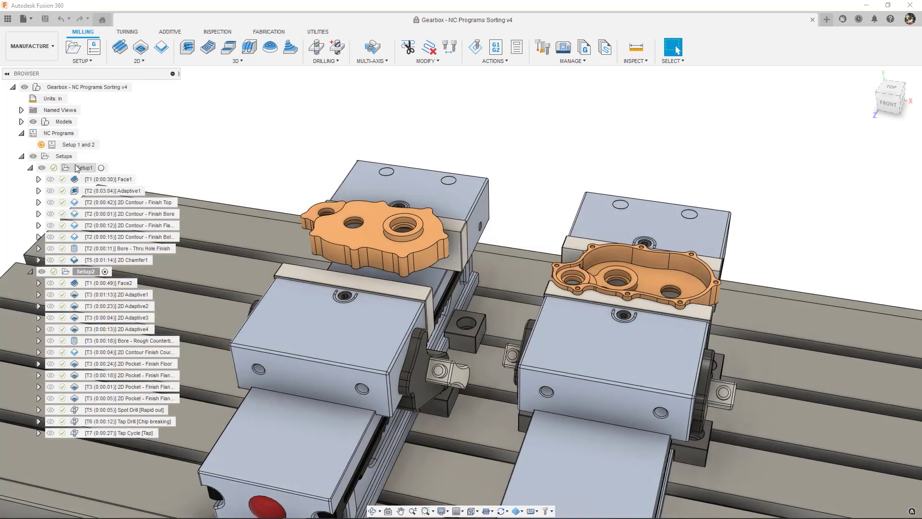
# Create NCProgram2 for Setup1, review its operations, and post it, overwriting the existing output file.
pyautogui.rightClick(77, 168)
pyautogui.click(113, 275)
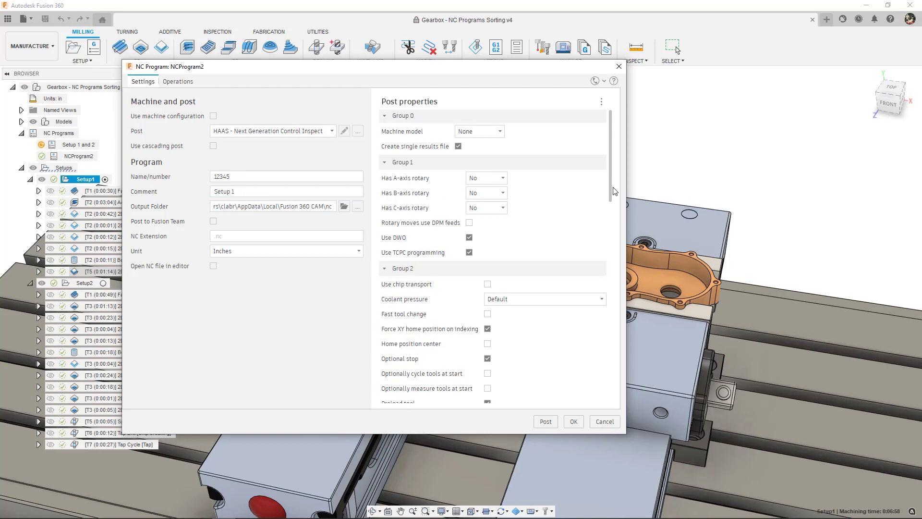
pyautogui.scroll(-6, 513, 262)
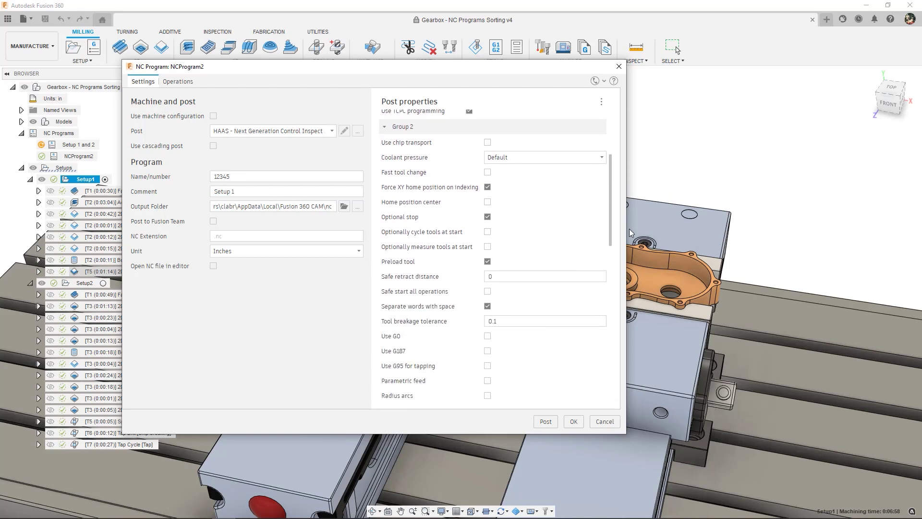
pyautogui.click(176, 82)
pyautogui.click(143, 83)
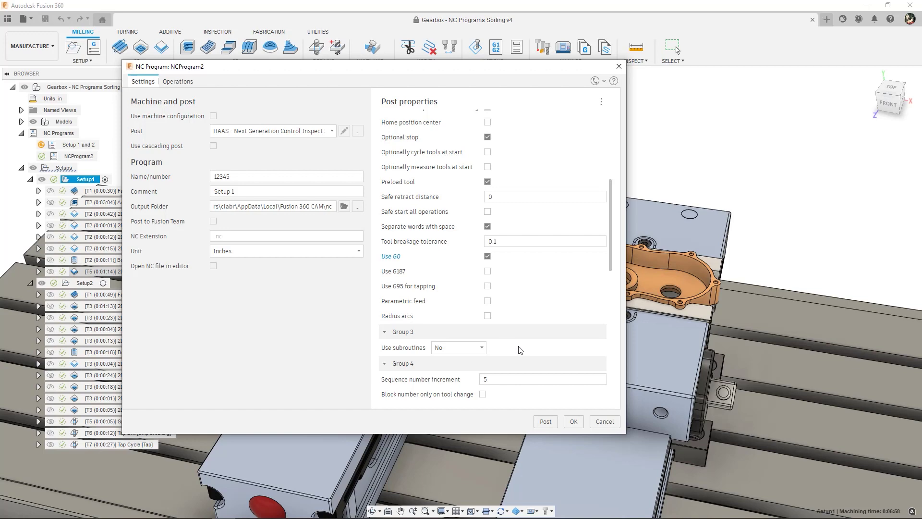
pyautogui.click(545, 422)
pyautogui.click(503, 279)
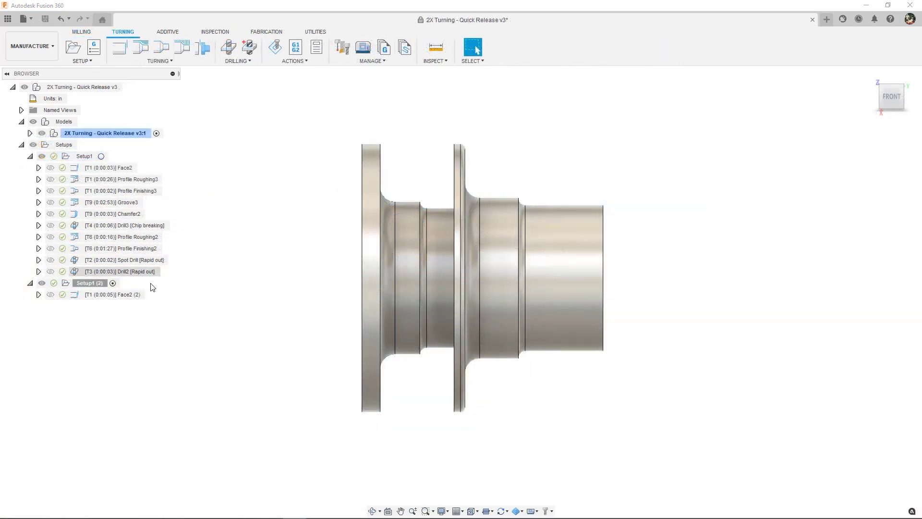
# Change the second turning setup's Stock Mode to From preceding setup.
pyautogui.rightClick(126, 294)
pyautogui.click(153, 68)
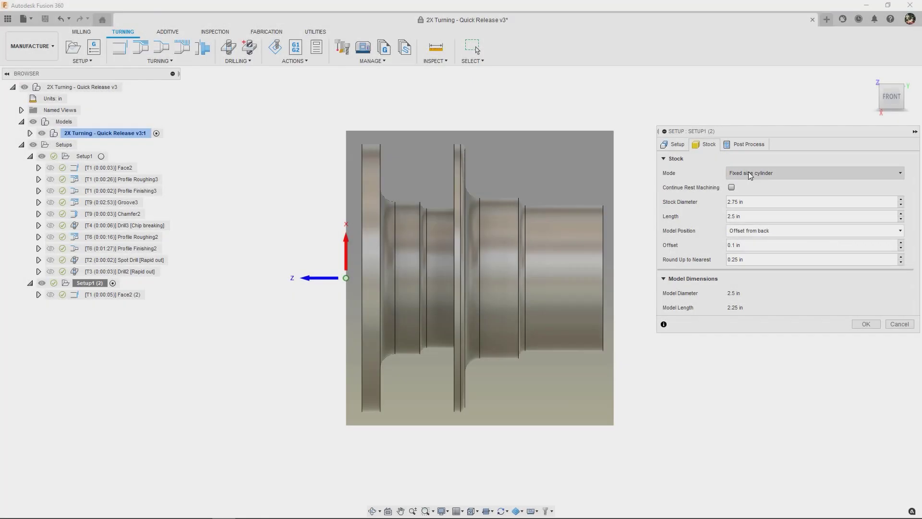
pyautogui.click(817, 173)
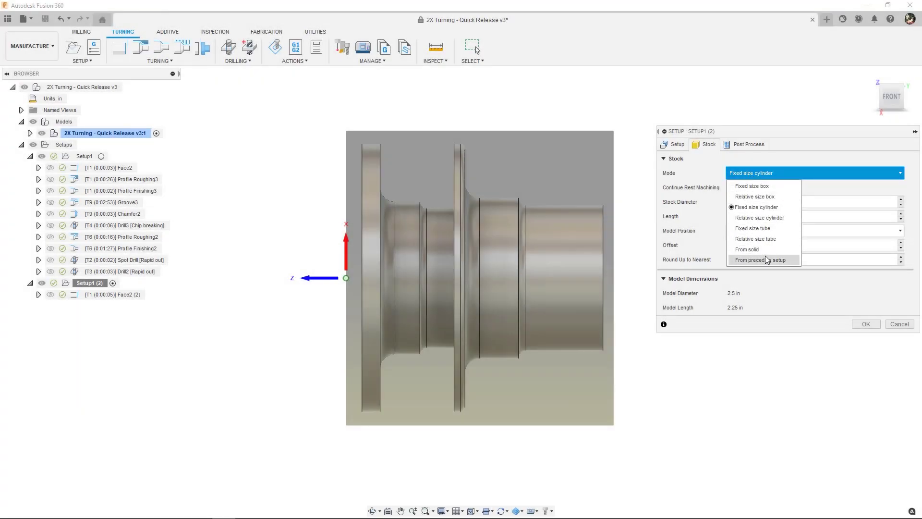
pyautogui.click(768, 317)
pyautogui.press('Return')
# Simulate and play the Face2 (2) facing pass against the new stock.
pyautogui.click(114, 295)
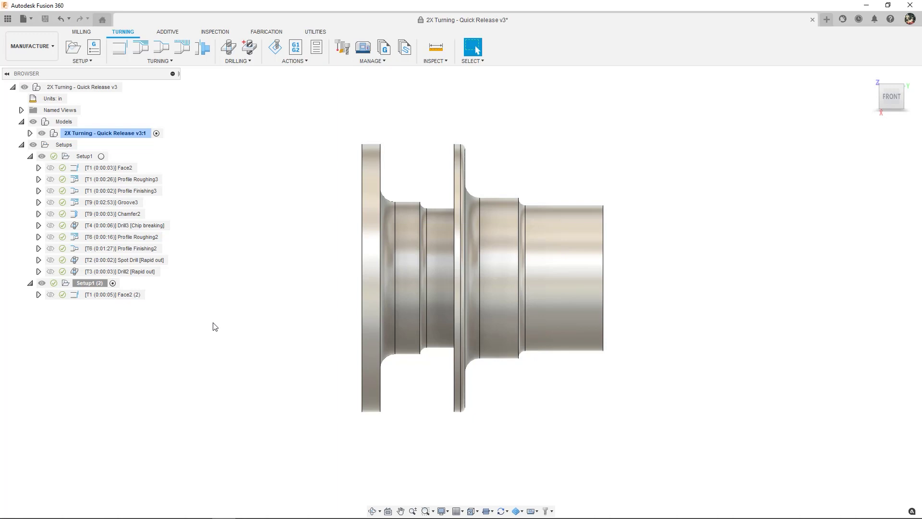
pyautogui.rightClick(137, 296)
pyautogui.click(165, 71)
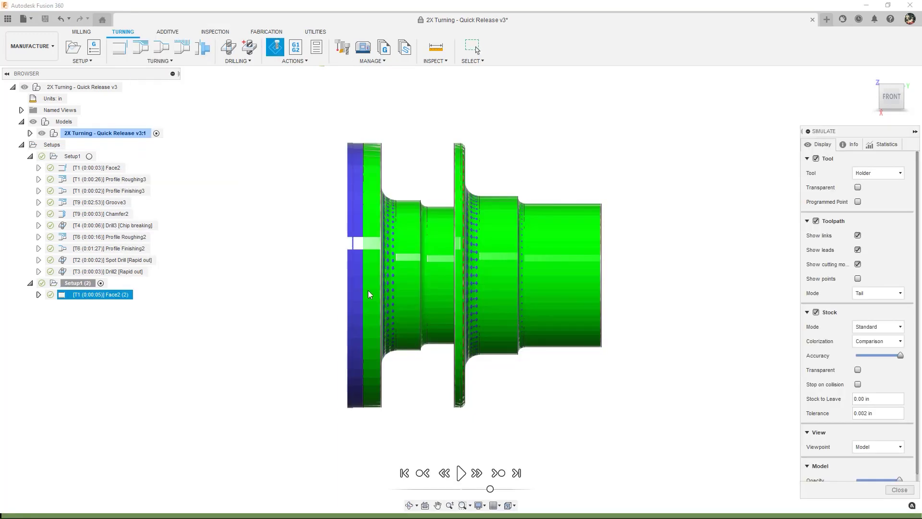
pyautogui.click(461, 473)
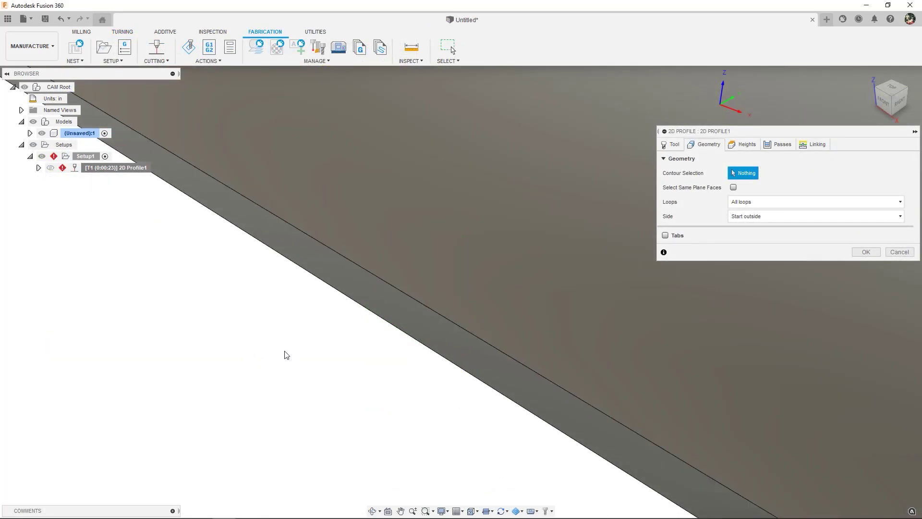
# Generate the laser 2D Profile toolpath along the part's selected edge.
pyautogui.click(502, 350)
pyautogui.click(813, 144)
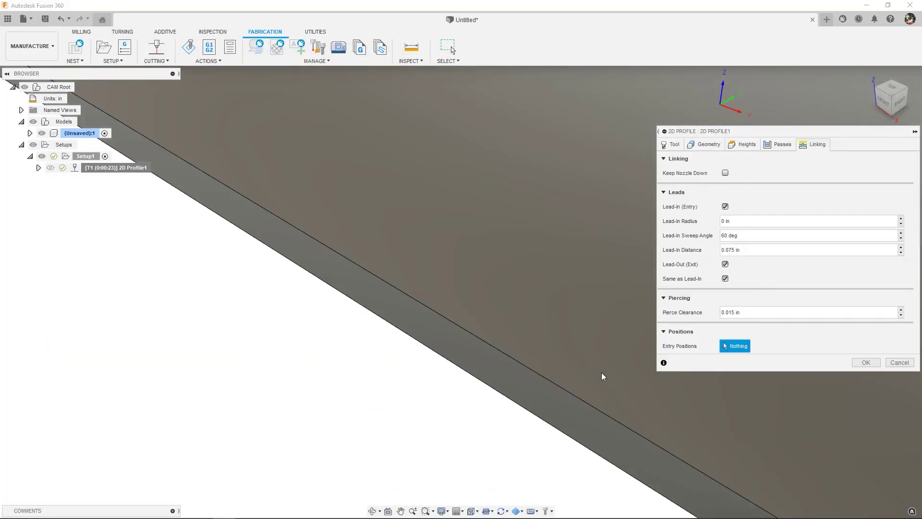
pyautogui.click(866, 362)
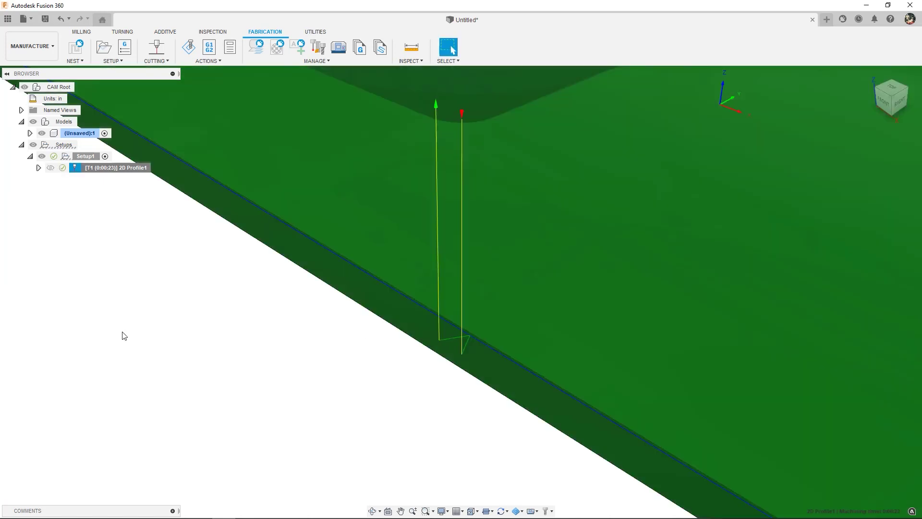
# Edit 2D Profile1 and set its Finishing Overlap to .1.
pyautogui.rightClick(123, 169)
pyautogui.click(174, 175)
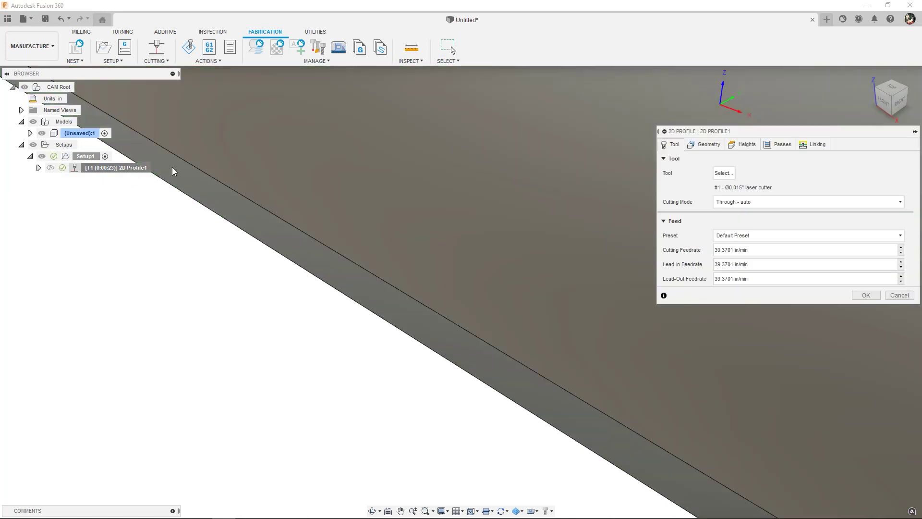
pyautogui.click(778, 144)
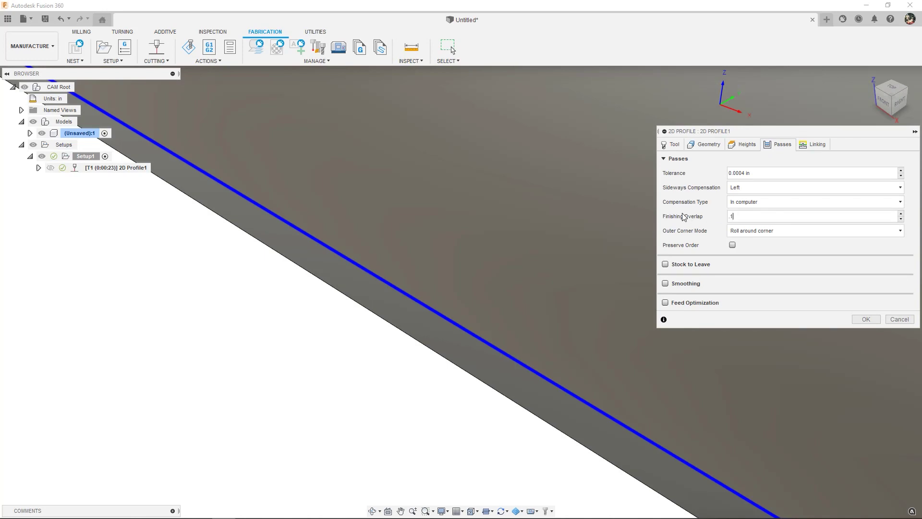
pyautogui.write('.1')
pyautogui.press('Return')
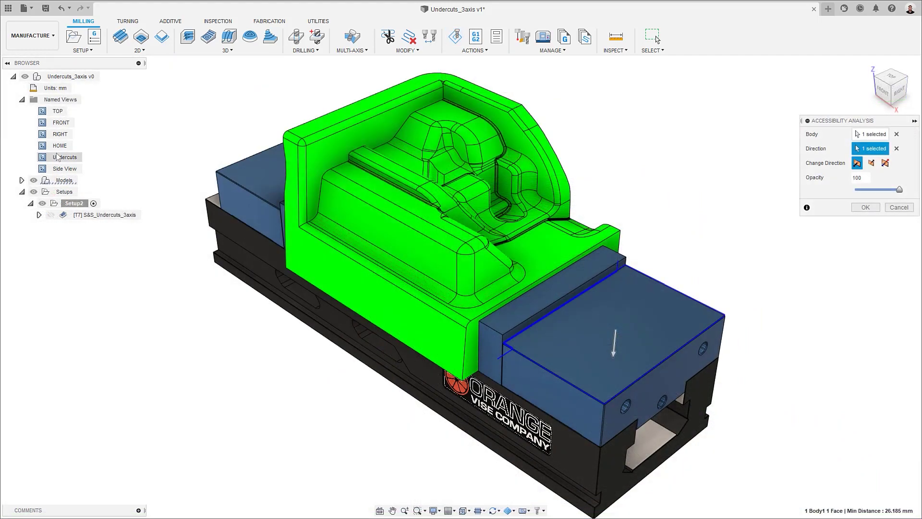
# From the Undercuts view, keep the accessibility analysis, hide it, and show the S&S_Undercuts_3axis toolpath.
pyautogui.doubleClick(65, 157)
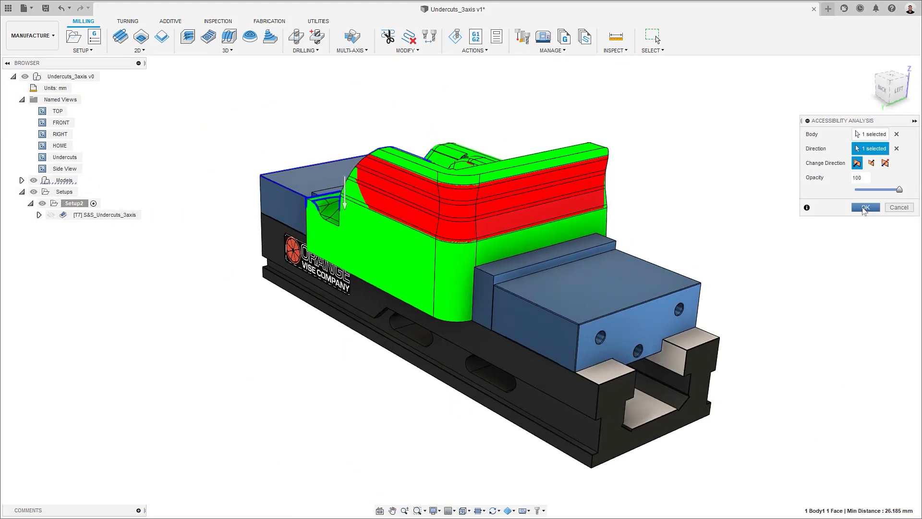
pyautogui.click(865, 207)
pyautogui.click(42, 192)
pyautogui.click(102, 239)
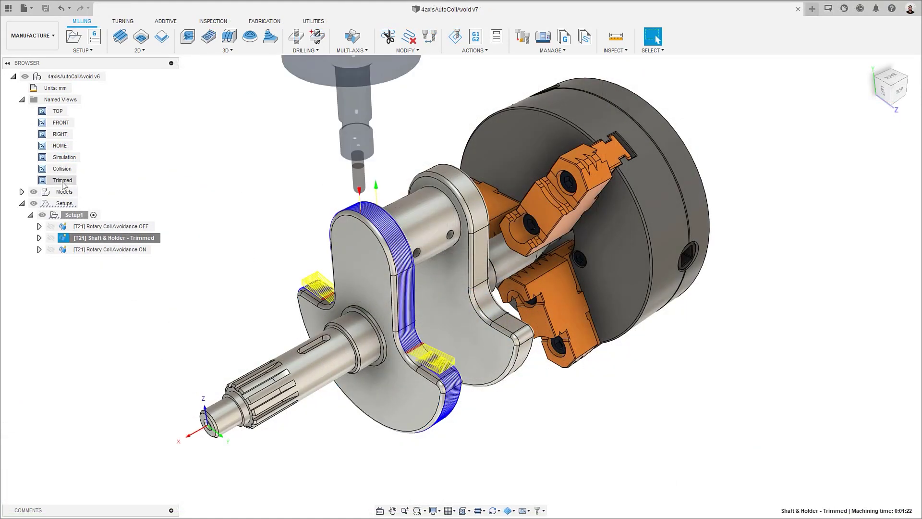
# Zoom to the trimmed toolpath on the crankshaft web using the Trimmed named view.
pyautogui.doubleClick(63, 181)
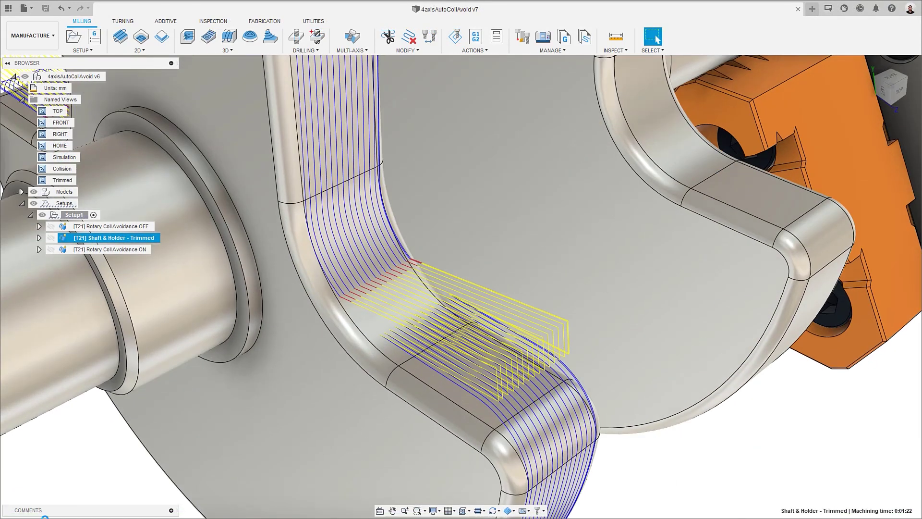